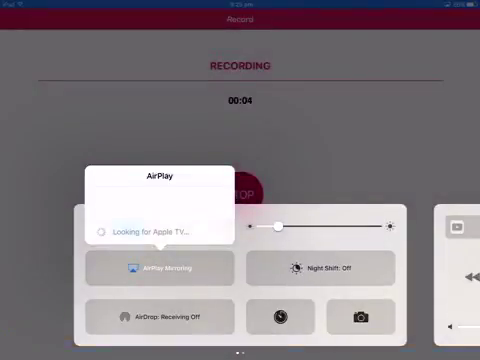
Dismiss AirShou's AirPlay and quick settings overlays and return home while recording continues.
{"action": "key", "text": "Escape"}
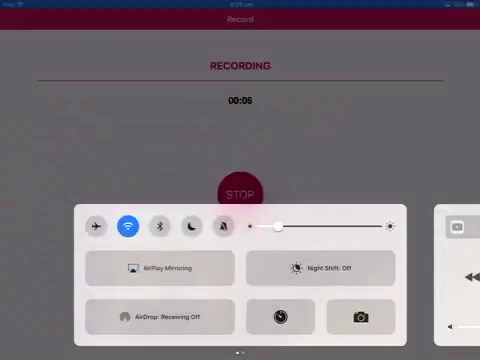
{"action": "left_click", "coordinate": [240, 100]}
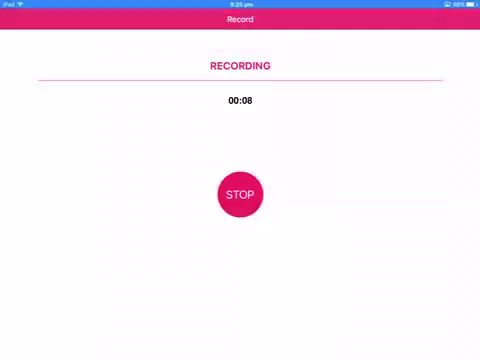
{"action": "key", "text": "super"}
Launch Settings from the SMART APPS! folder, landing on Date & Time set to 28 Oct 2012.
{"action": "left_click", "coordinate": [240, 80]}
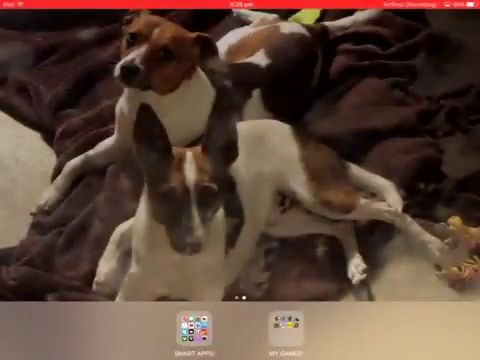
{"action": "mouse_move", "coordinate": [100, 180]}
{"action": "left_mouse_down"}
{"action": "mouse_move", "coordinate": [380, 180]}
{"action": "mouse_move", "coordinate": [100, 180]}
{"action": "left_mouse_up"}
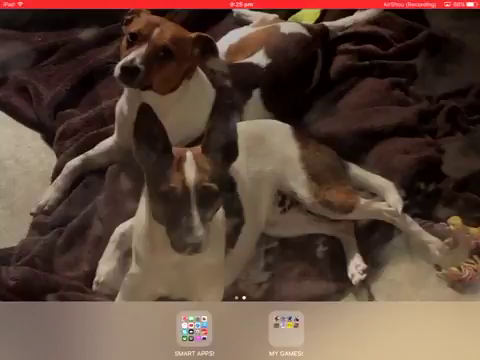
{"action": "left_click", "coordinate": [194, 326]}
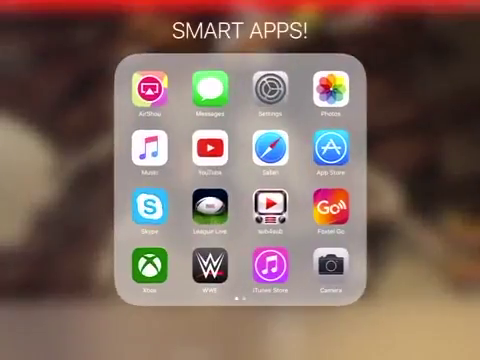
{"action": "left_click", "coordinate": [257, 87]}
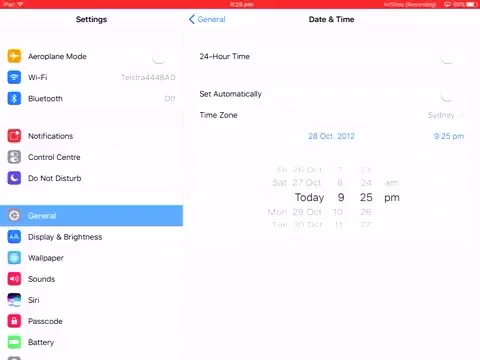
Reopen Date & Time from General and expand the picker showing 28 Oct 2012, 9:25 pm.
{"action": "left_click", "coordinate": [205, 19]}
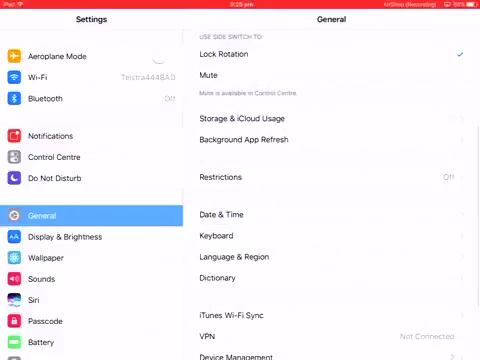
{"action": "left_click", "coordinate": [221, 214]}
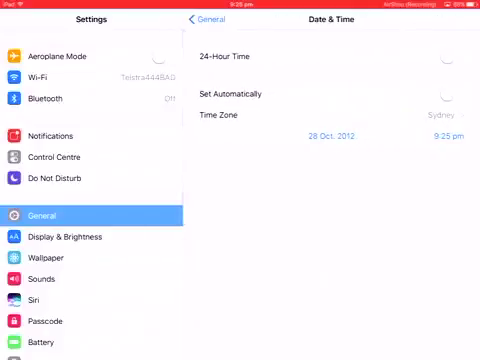
{"action": "left_click", "coordinate": [331, 136]}
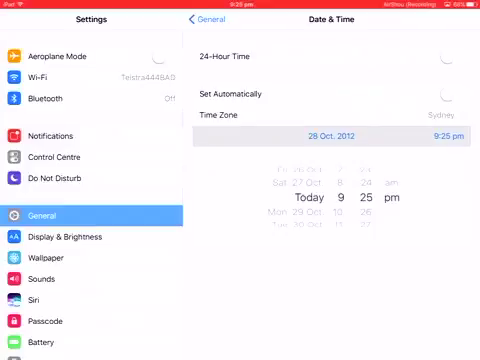
Move the date wheel to Sat 15 Dec 2012, then switch Set Automatically on.
{"action": "mouse_move", "coordinate": [295, 210]}
{"action": "left_mouse_down"}
{"action": "mouse_move", "coordinate": [295, 180]}
{"action": "mouse_move", "coordinate": [295, 225]}
{"action": "mouse_move", "coordinate": [295, 175]}
{"action": "mouse_move", "coordinate": [295, 225]}
{"action": "left_mouse_up"}
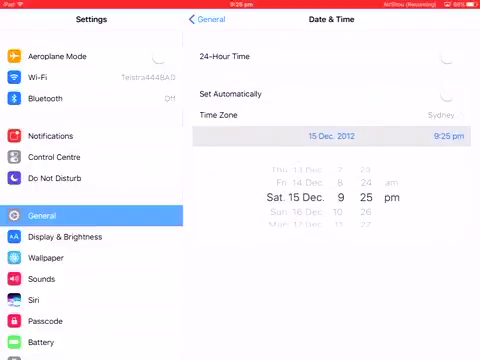
{"action": "left_click", "coordinate": [450, 94]}
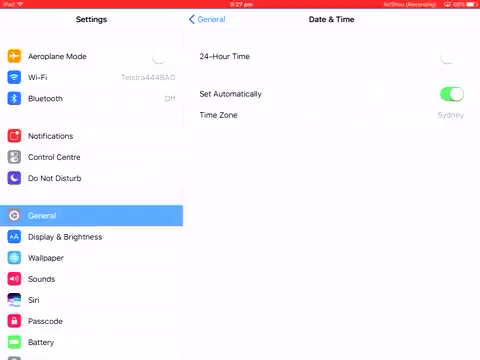
Leave Settings for the home screen, clock at 9:27 pm, recording still running.
{"action": "key", "text": "super"}
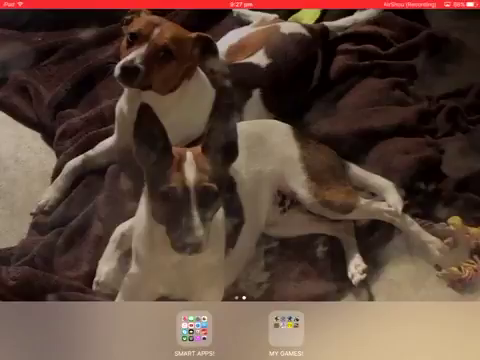
Launch AirShou from the SMART APPS! folder to view the running 01:05 recording.
{"action": "left_click", "coordinate": [194, 326]}
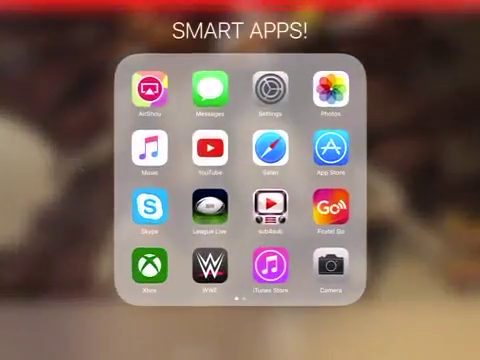
{"action": "left_click", "coordinate": [159, 137]}
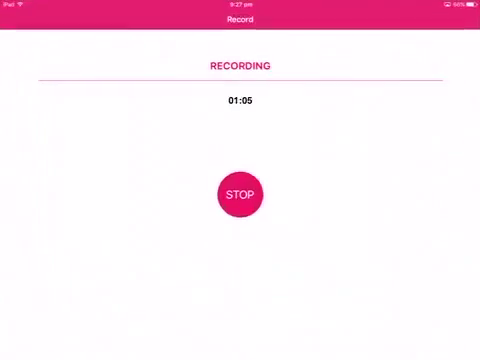